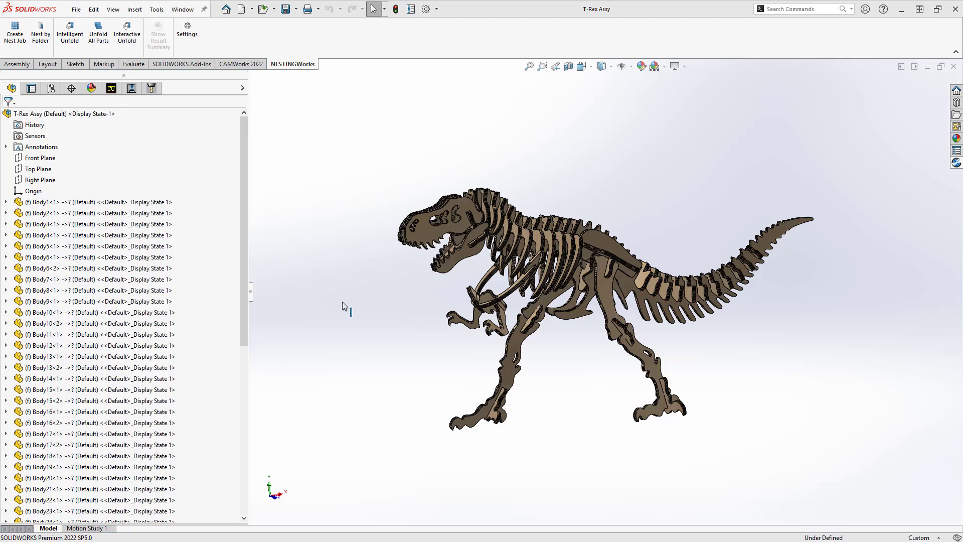
Start a nesting job for the T-Rex Assy assembly with the part filter set to All
{"action": "mouse_move", "coordinate": [367, 288]}
{"action": "middle_mouse_down"}
{"action": "mouse_move", "coordinate": [499, 307]}
{"action": "mouse_move", "coordinate": [356, 275]}
{"action": "mouse_move", "coordinate": [382, 295]}
{"action": "middle_mouse_up"}
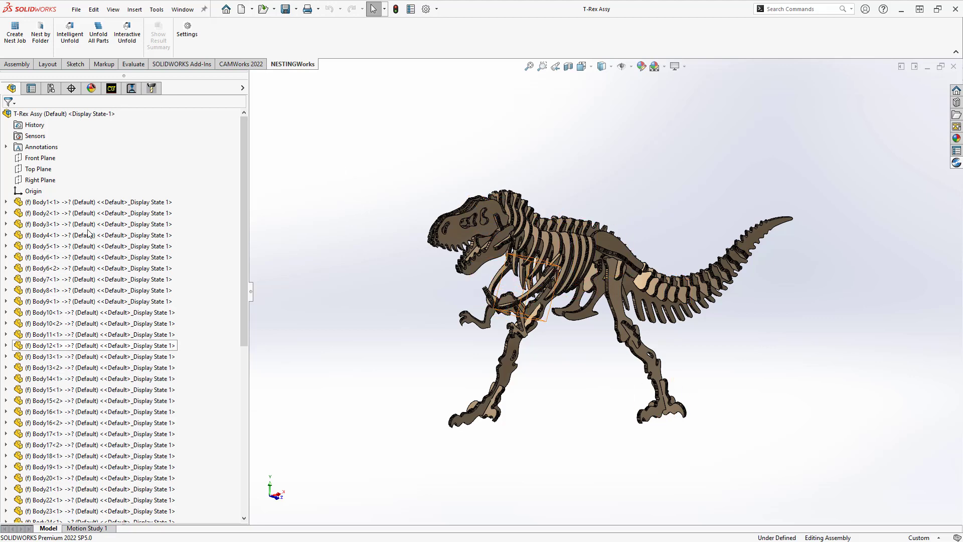
{"action": "left_click", "coordinate": [14, 31]}
{"action": "left_click_drag", "start_coordinate": [122, 11], "coordinate": [296, 137]}
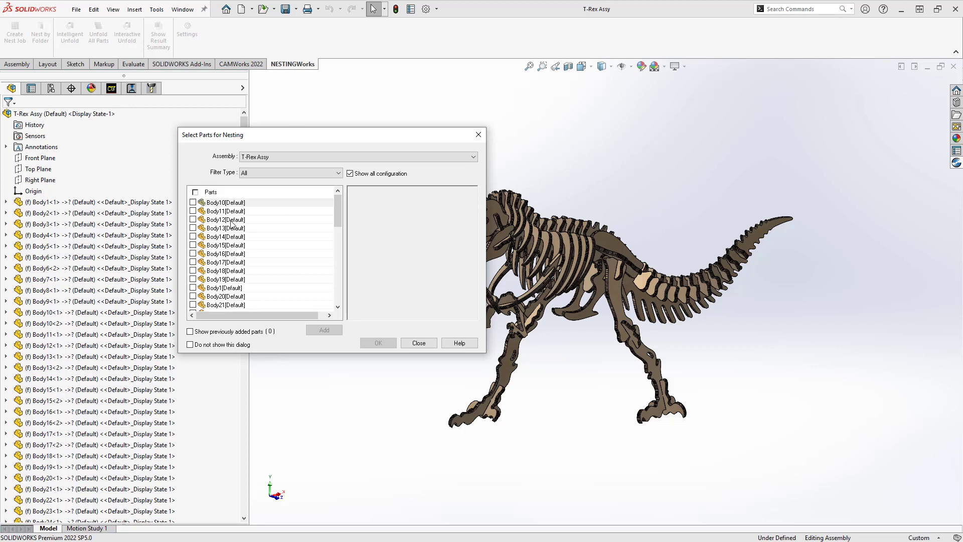
{"action": "mouse_move", "coordinate": [339, 211]}
{"action": "left_mouse_down"}
{"action": "mouse_move", "coordinate": [340, 284]}
{"action": "mouse_move", "coordinate": [344, 210]}
{"action": "left_mouse_up"}
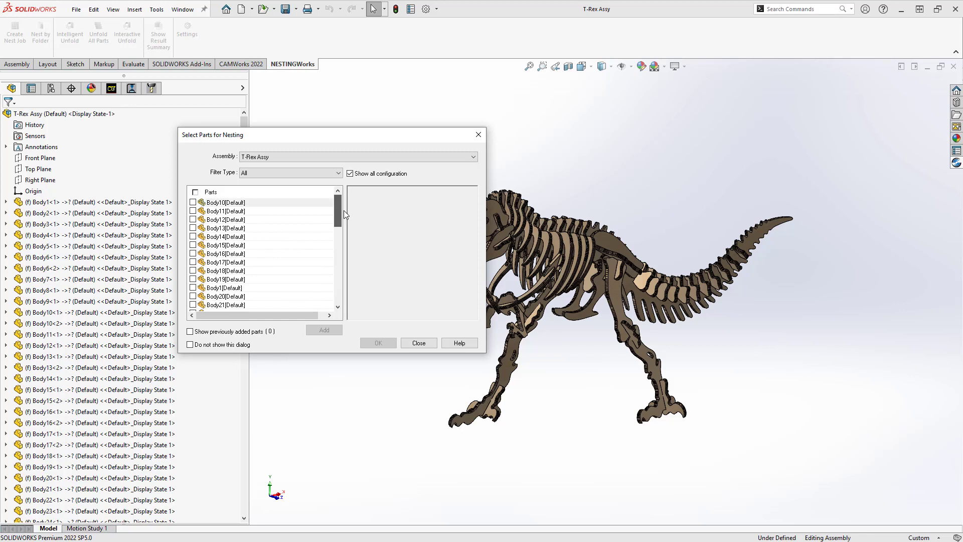
{"action": "left_click", "coordinate": [276, 173]}
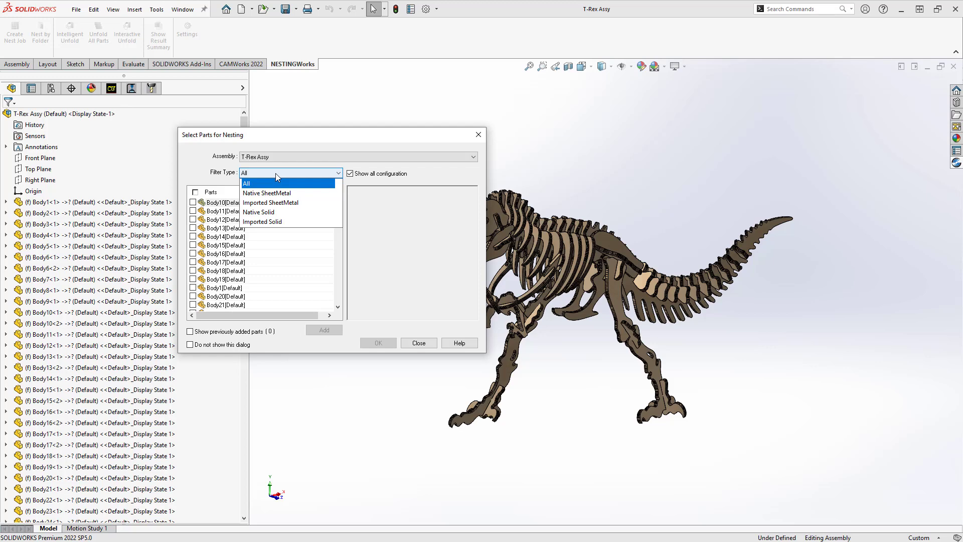
{"action": "left_click", "coordinate": [279, 228]}
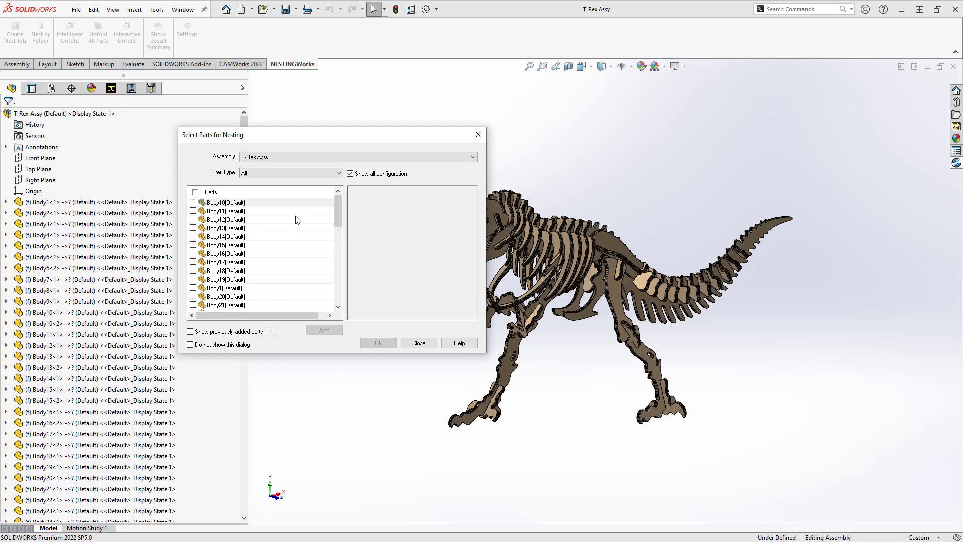
Add all parts of the assembly to the nesting job, show the previously added parts and confirm the selection
{"action": "left_click", "coordinate": [195, 192]}
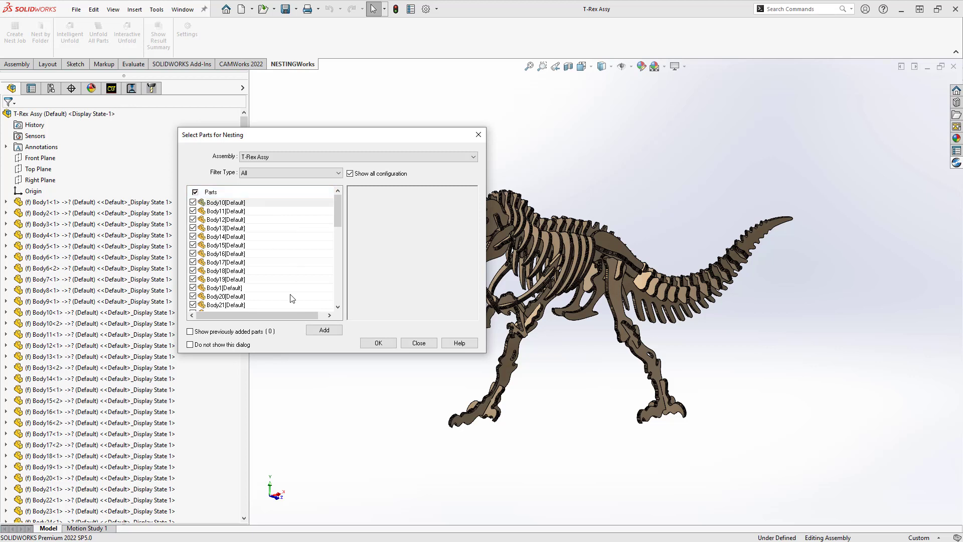
{"action": "left_click", "coordinate": [328, 334]}
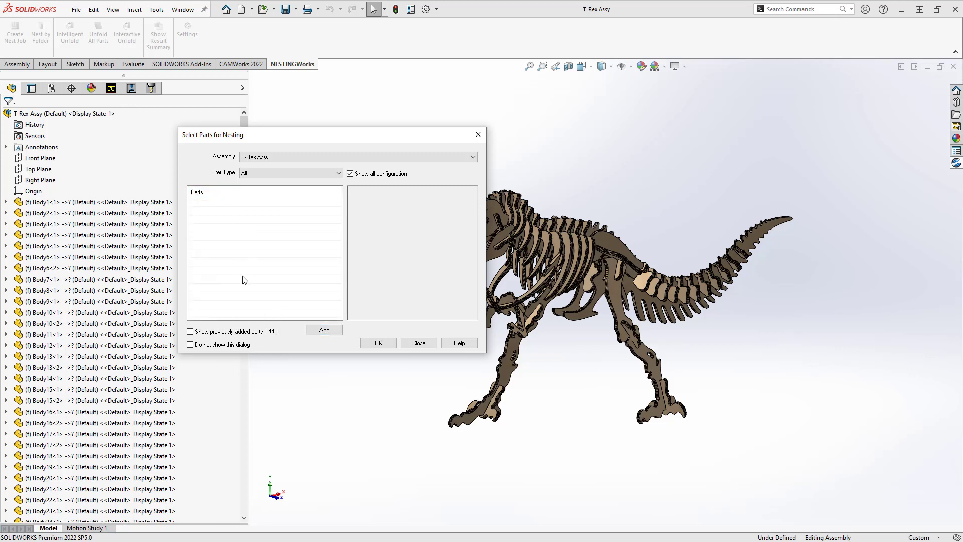
{"action": "left_click", "coordinate": [190, 331]}
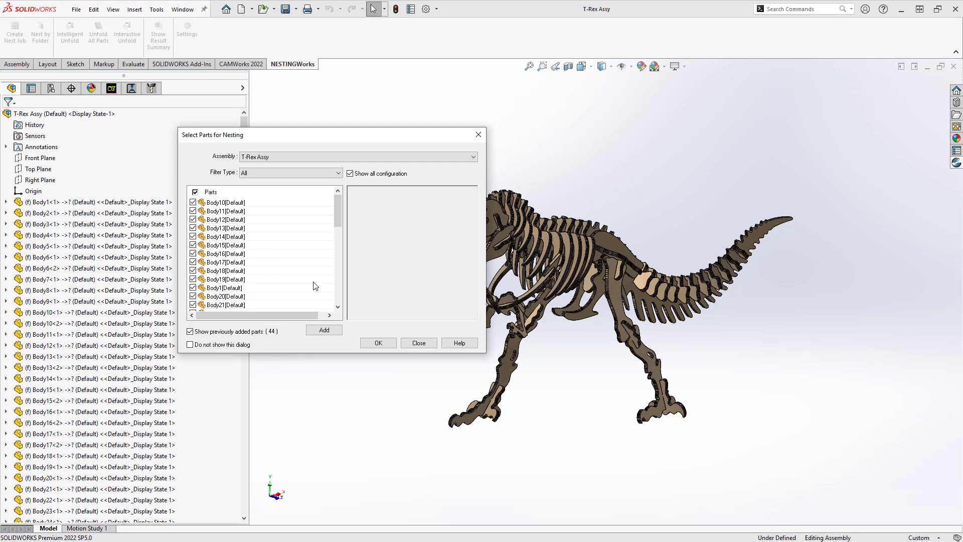
{"action": "left_click", "coordinate": [378, 343]}
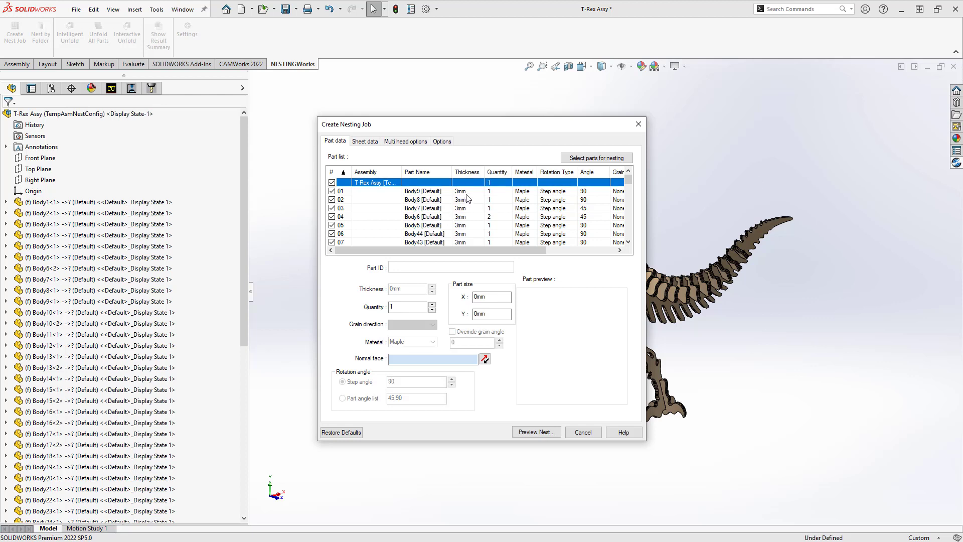
Examine the nesting part list and the quantity, grain direction and material options of Body9
{"action": "scroll", "coordinate": [467, 203], "scroll_direction": "down", "scroll_amount": 7}
{"action": "scroll", "coordinate": [468, 221], "scroll_direction": "down", "scroll_amount": 5}
{"action": "scroll", "coordinate": [467, 221], "scroll_direction": "up", "scroll_amount": 12}
{"action": "scroll", "coordinate": [495, 222], "scroll_direction": "down", "scroll_amount": 2}
{"action": "scroll", "coordinate": [497, 221], "scroll_direction": "up", "scroll_amount": 5}
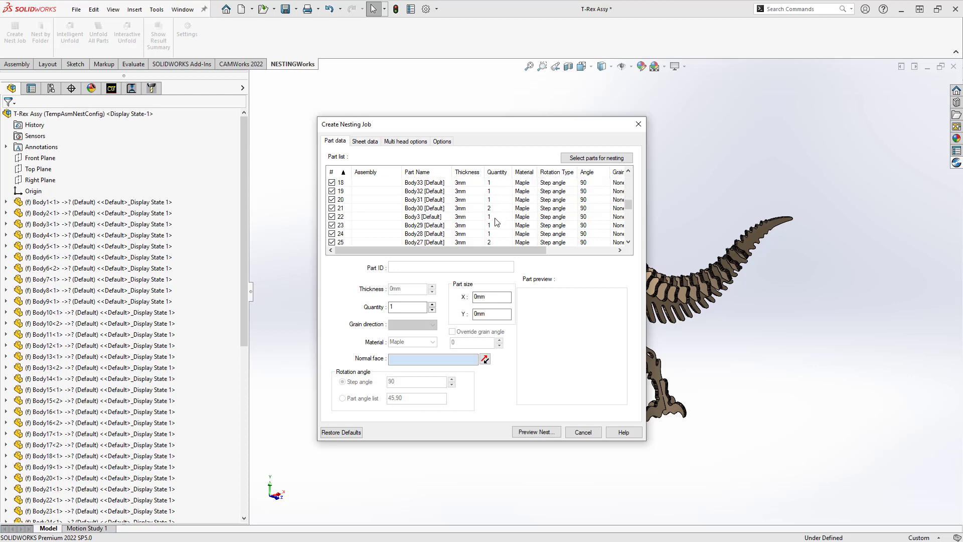
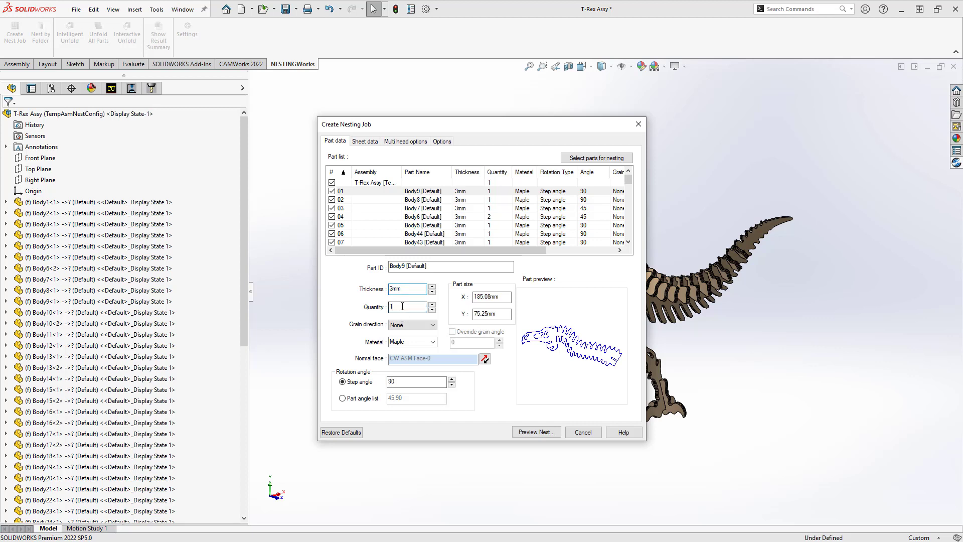
{"action": "left_click", "coordinate": [402, 306]}
{"action": "left_click", "coordinate": [430, 326]}
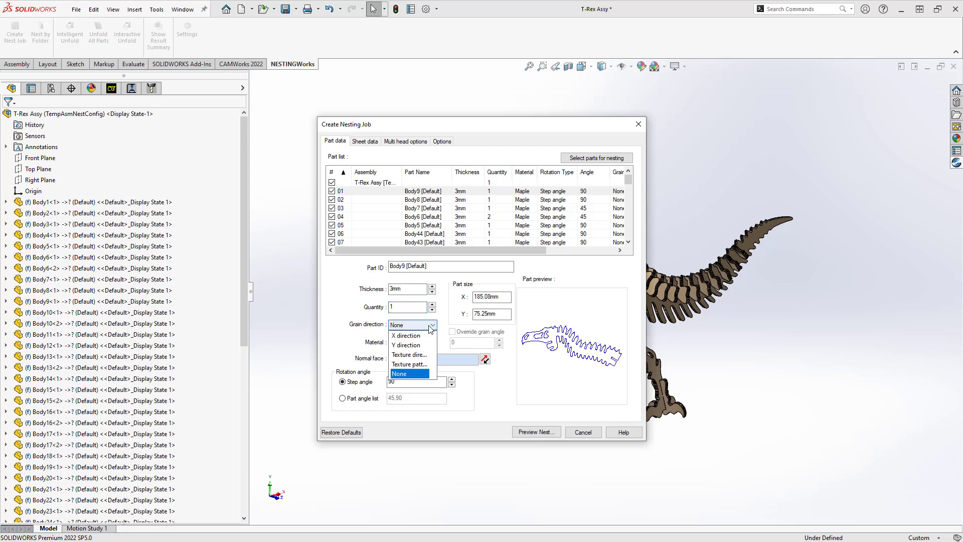
{"action": "left_click", "coordinate": [430, 329]}
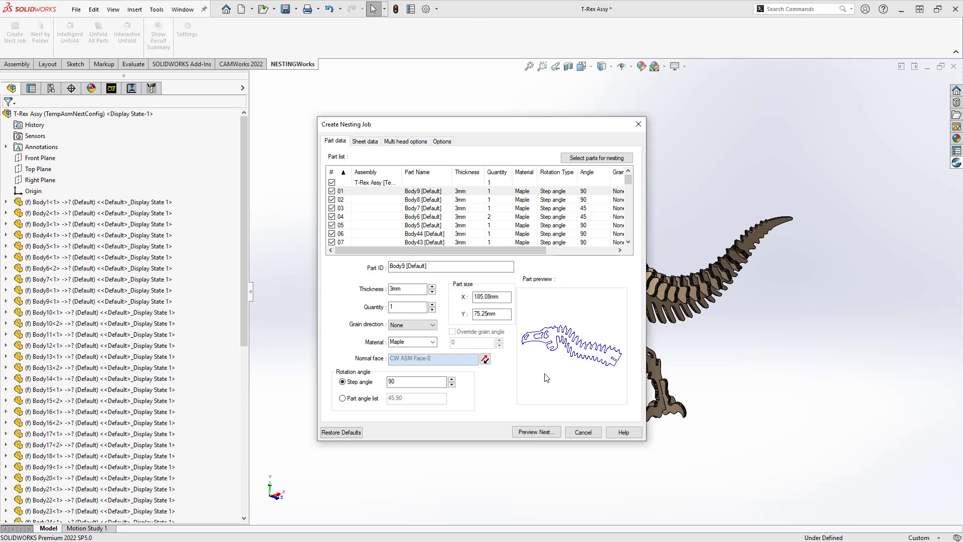
{"action": "left_click", "coordinate": [433, 343]}
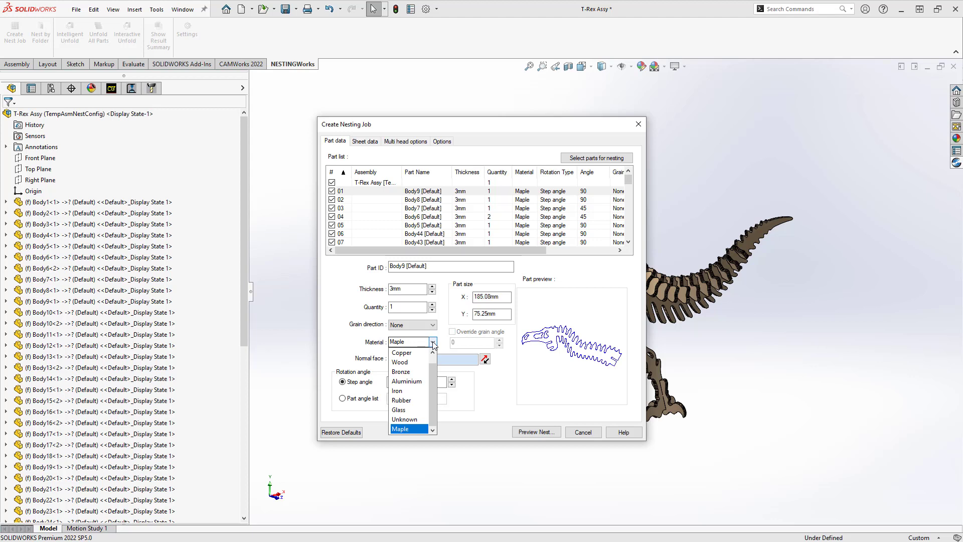
{"action": "left_click", "coordinate": [432, 342]}
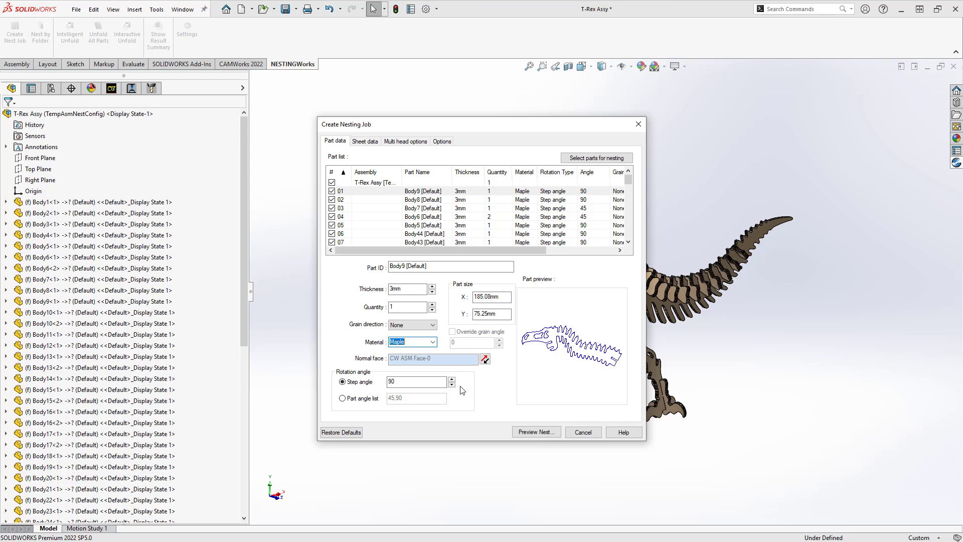
Set the rotation of Body9 to a step angle of 45
{"action": "left_click", "coordinate": [406, 384]}
{"action": "left_click", "coordinate": [370, 398]}
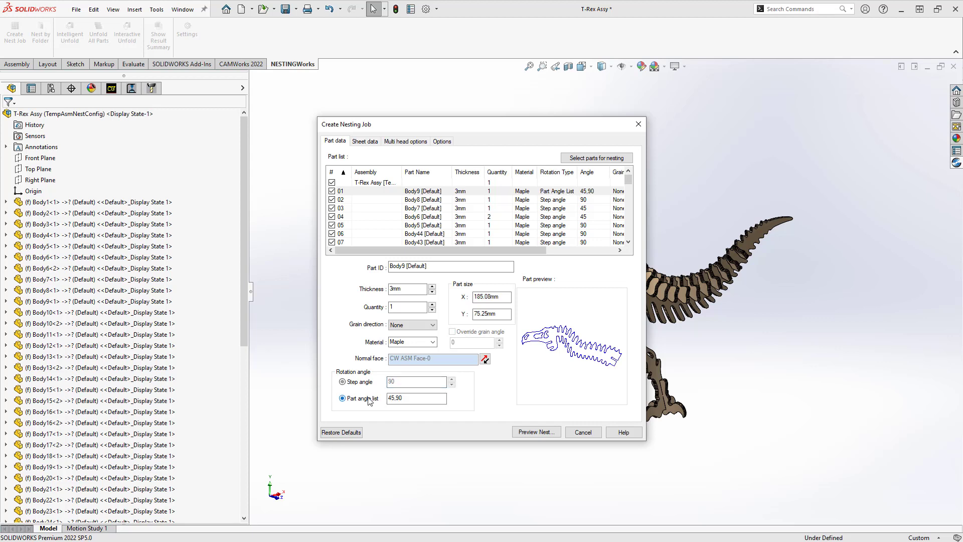
{"action": "left_click", "coordinate": [413, 402]}
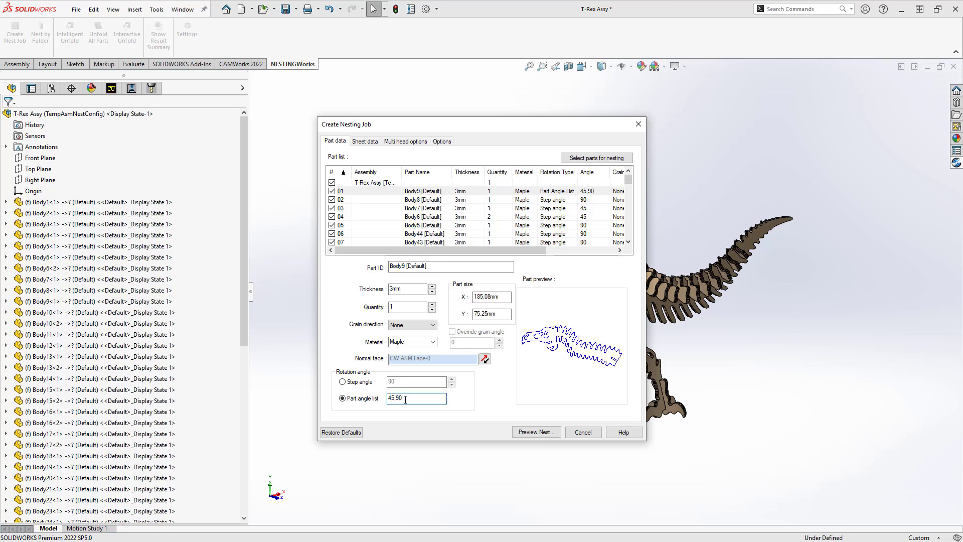
{"action": "left_click", "coordinate": [354, 382]}
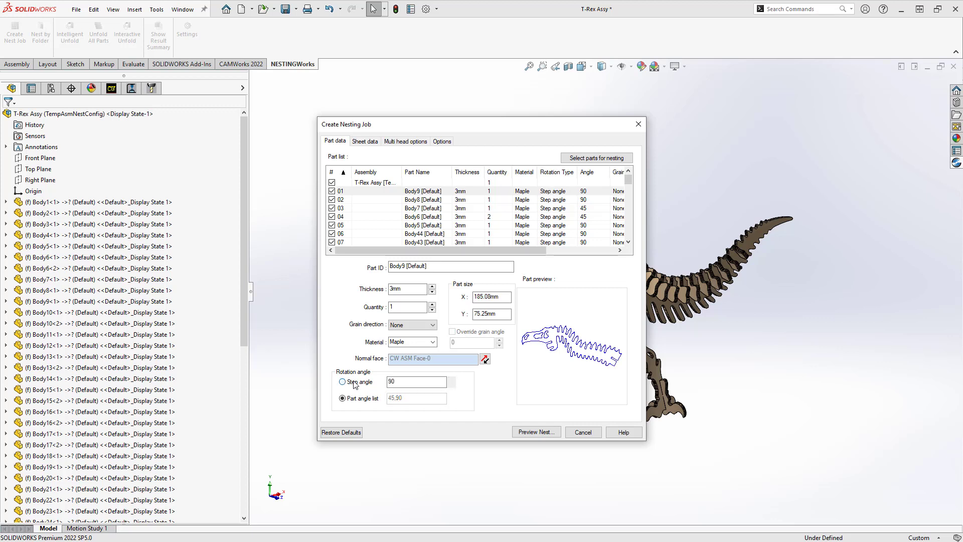
{"action": "double_click", "coordinate": [400, 382]}
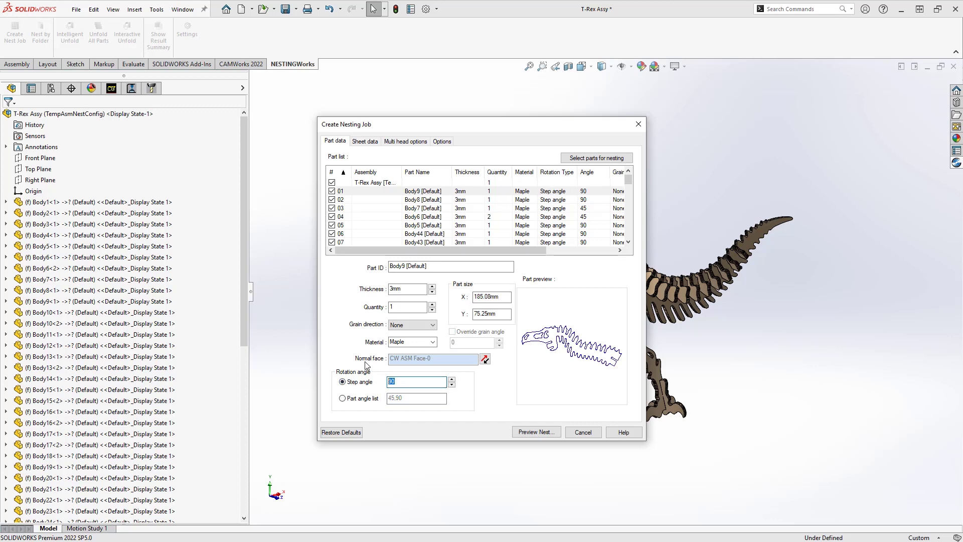
{"action": "type", "text": "45"}
Remove both existing custom Maple sheets from the nesting job's sheet list
{"action": "left_click", "coordinate": [365, 141]}
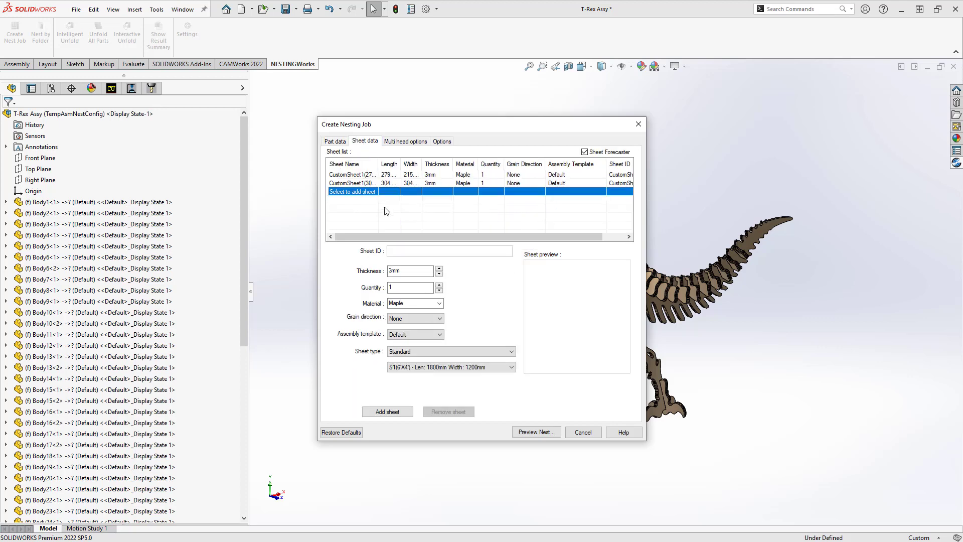
{"action": "left_click", "coordinate": [355, 174]}
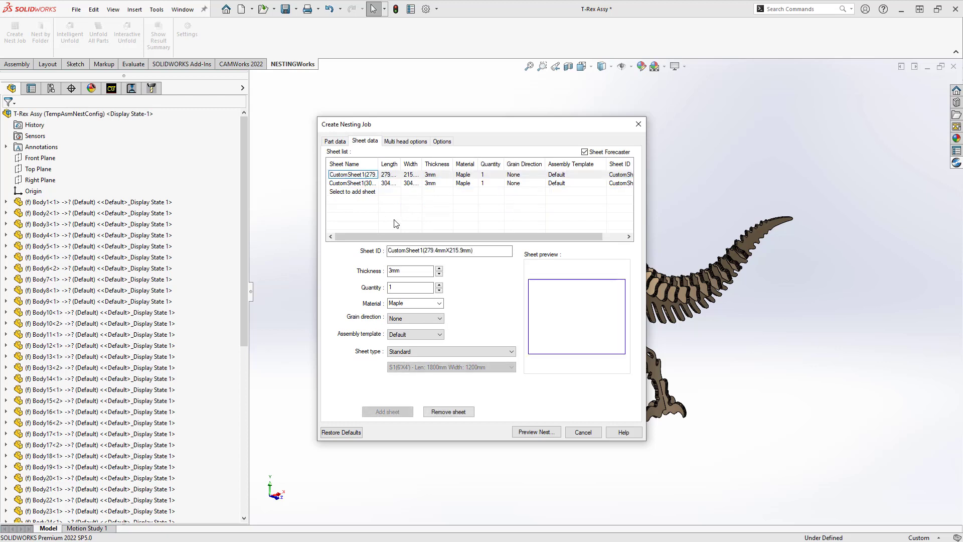
{"action": "left_click", "coordinate": [457, 412]}
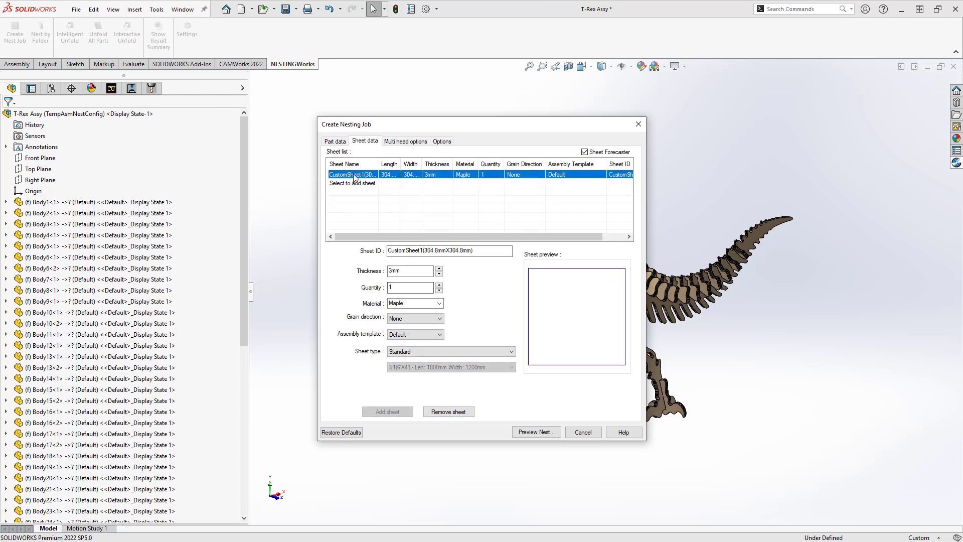
{"action": "left_click", "coordinate": [458, 412]}
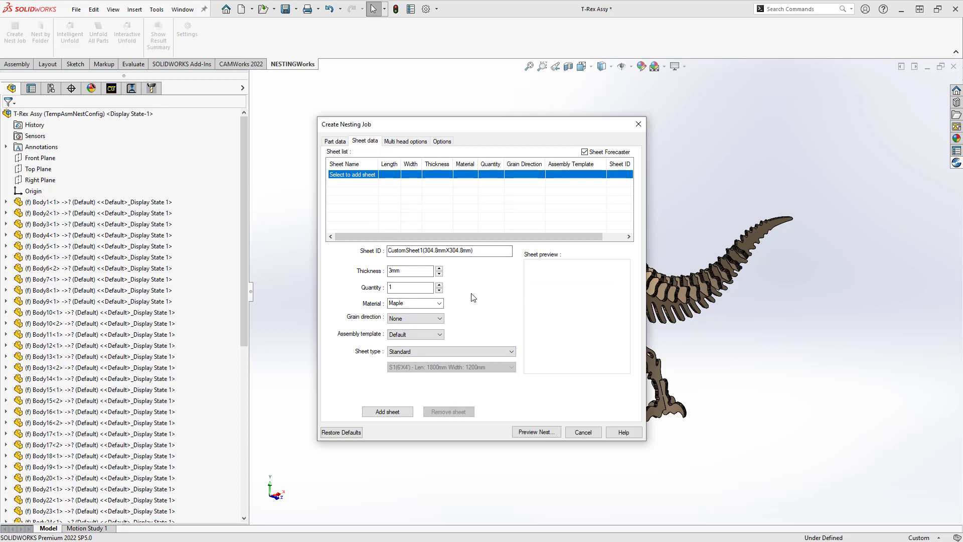
Define the new sheet as a Custom Sheet with 3 mm thickness, quantity 1 and grain direction None
{"action": "left_click", "coordinate": [406, 273]}
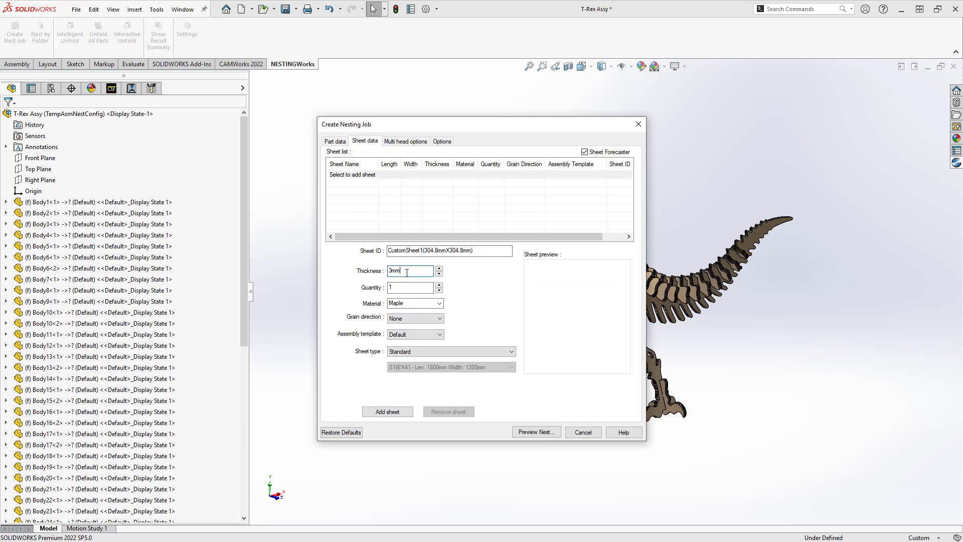
{"action": "left_click", "coordinate": [404, 287]}
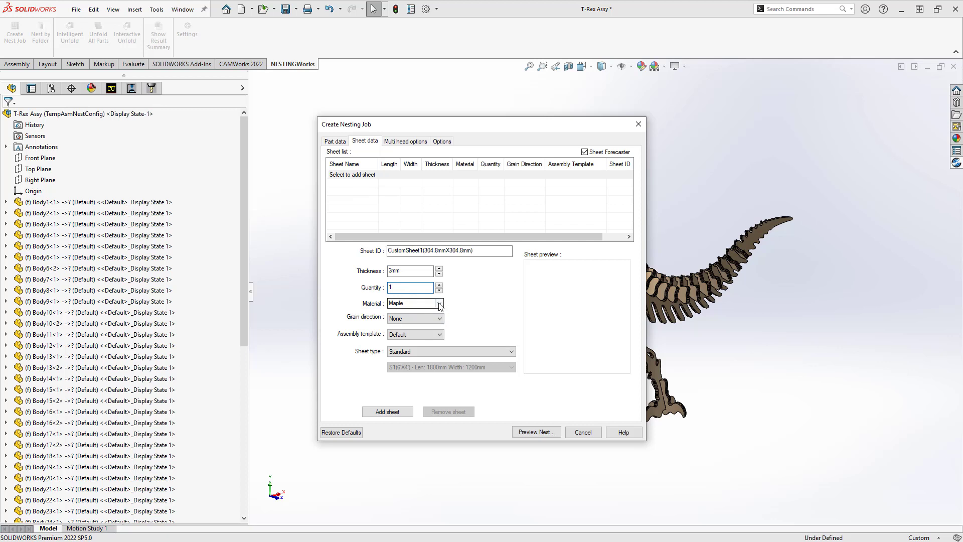
{"action": "left_click", "coordinate": [439, 319]}
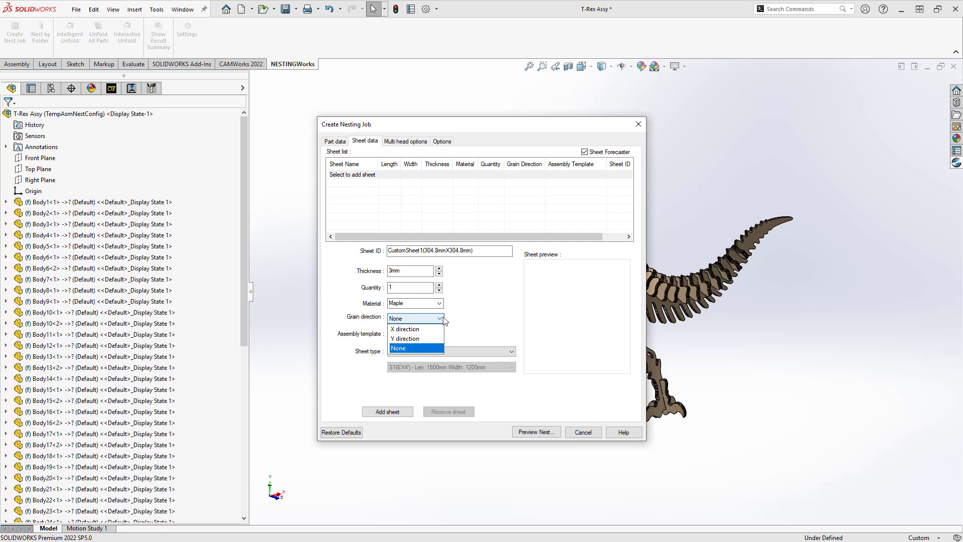
{"action": "left_click", "coordinate": [466, 319]}
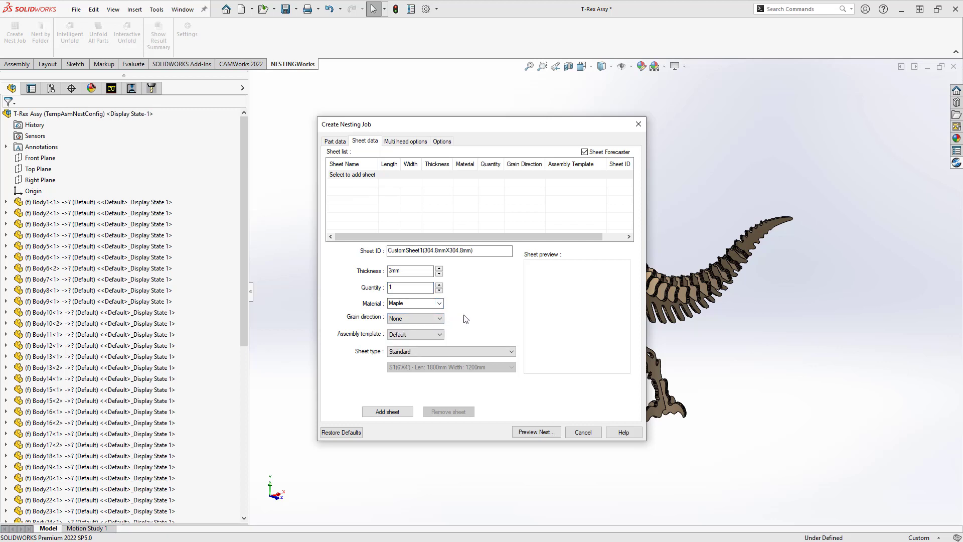
{"action": "left_click", "coordinate": [443, 350]}
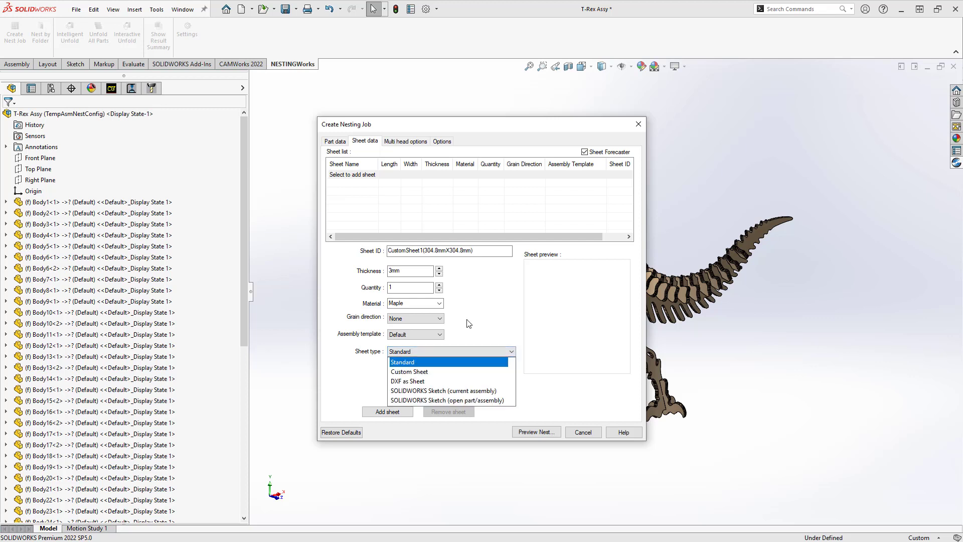
{"action": "left_click", "coordinate": [413, 372]}
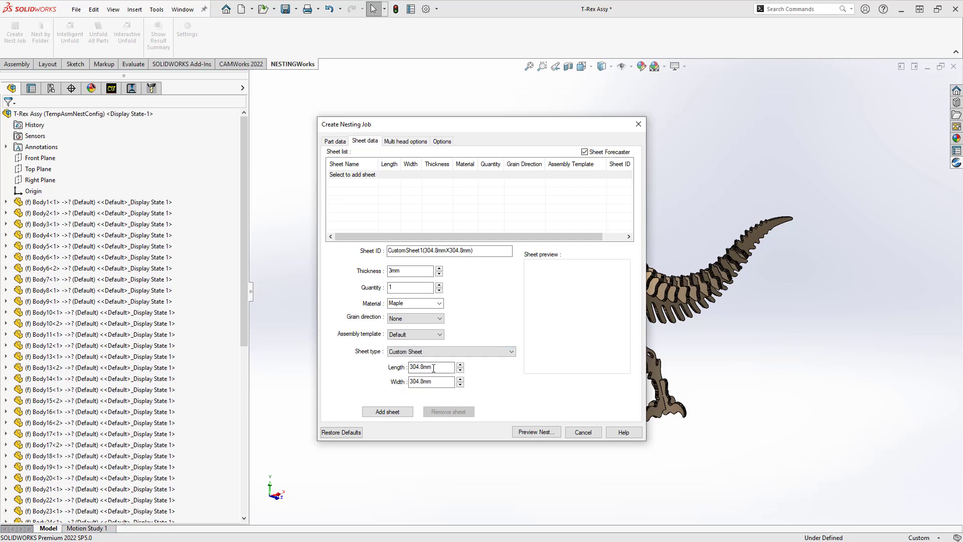
Set the custom sheet's length and width to 12 in each and add it to the sheet list
{"action": "double_click", "coordinate": [435, 368]}
{"action": "type", "text": "12in"}
{"action": "key", "text": "Tab"}
{"action": "type", "text": "12in"}
{"action": "key", "text": "shift+Tab"}
{"action": "left_click", "coordinate": [387, 411]}
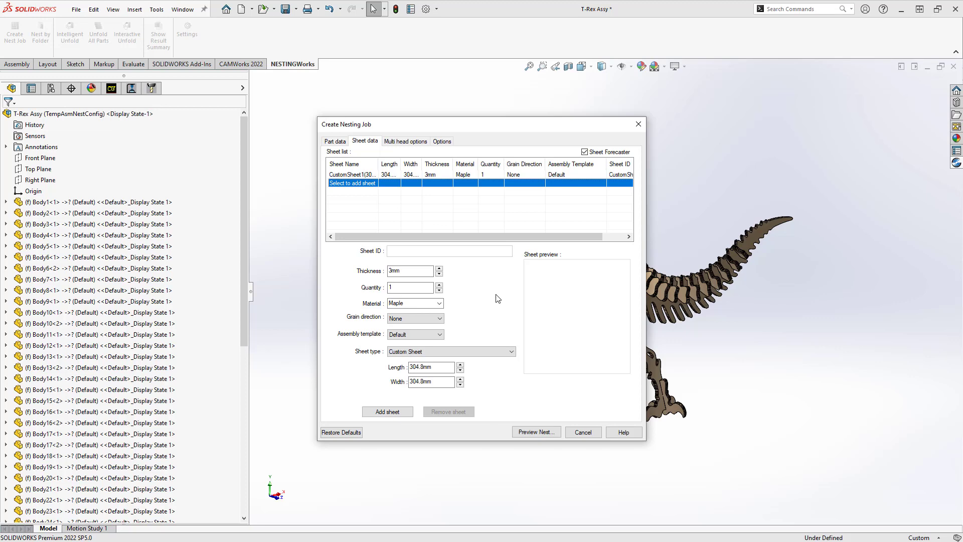
Set both the part to part distance and the part to sheet distance to 1 mm in the nesting options
{"action": "left_click", "coordinate": [441, 142]}
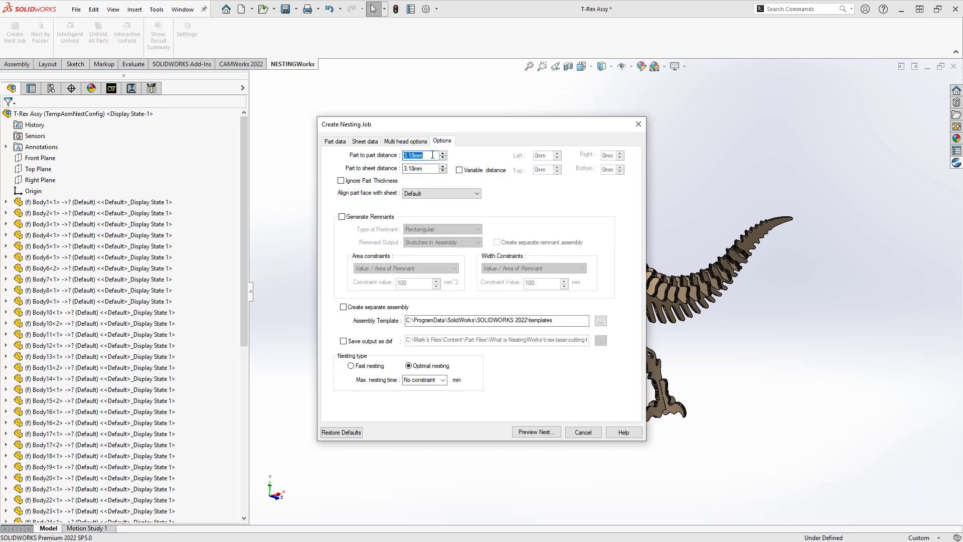
{"action": "left_click", "coordinate": [429, 156]}
{"action": "double_click", "coordinate": [430, 156]}
{"action": "type", "text": "1"}
{"action": "key", "text": "Tab"}
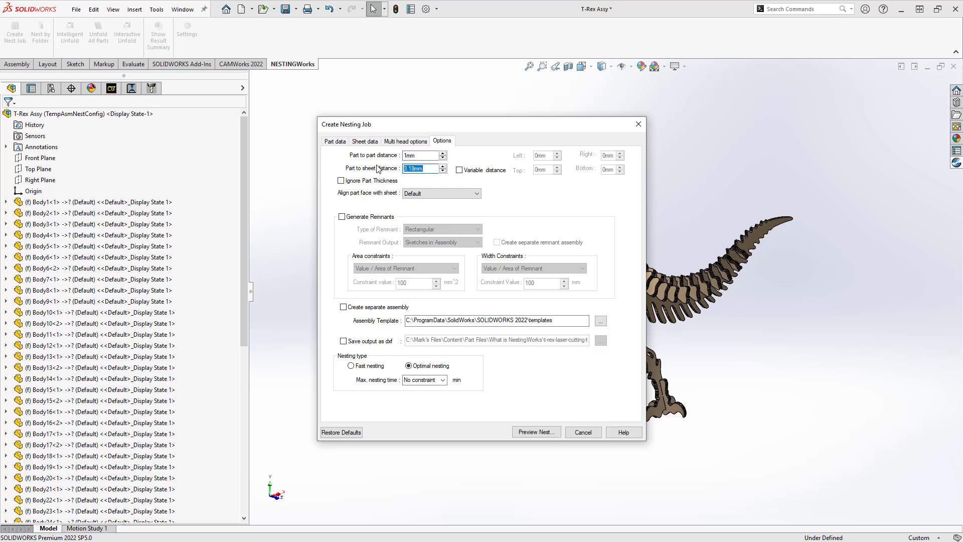
{"action": "type", "text": "1"}
{"action": "left_click", "coordinate": [460, 171]}
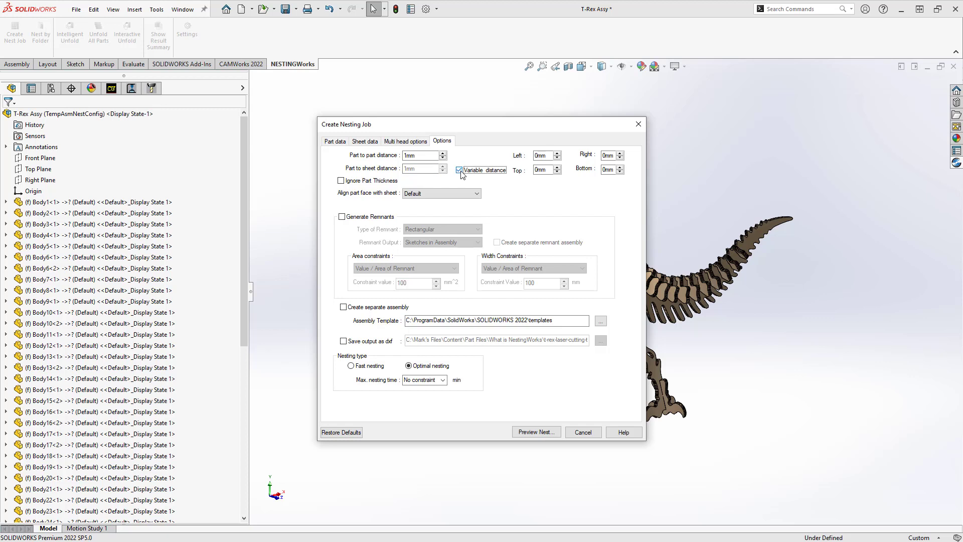
{"action": "left_click", "coordinate": [460, 171]}
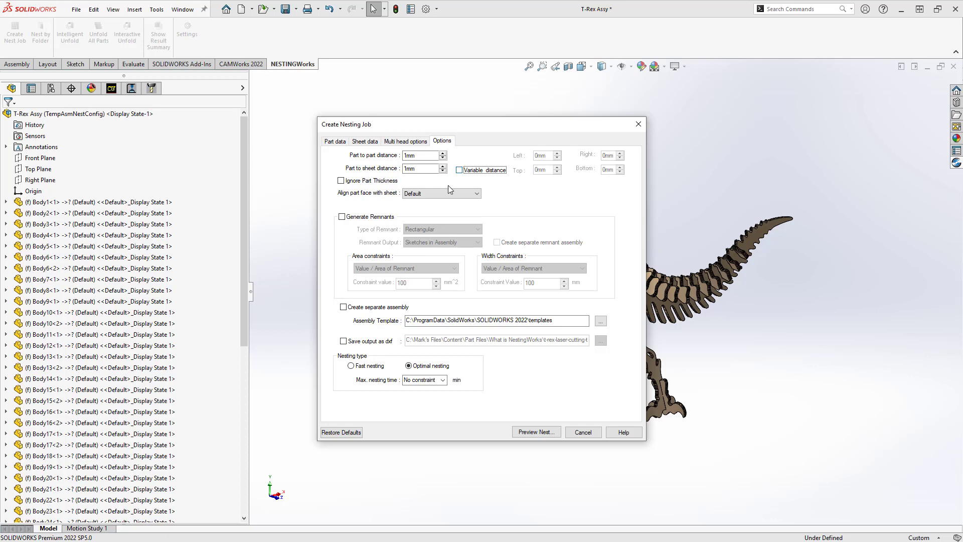
{"action": "left_click", "coordinate": [341, 217]}
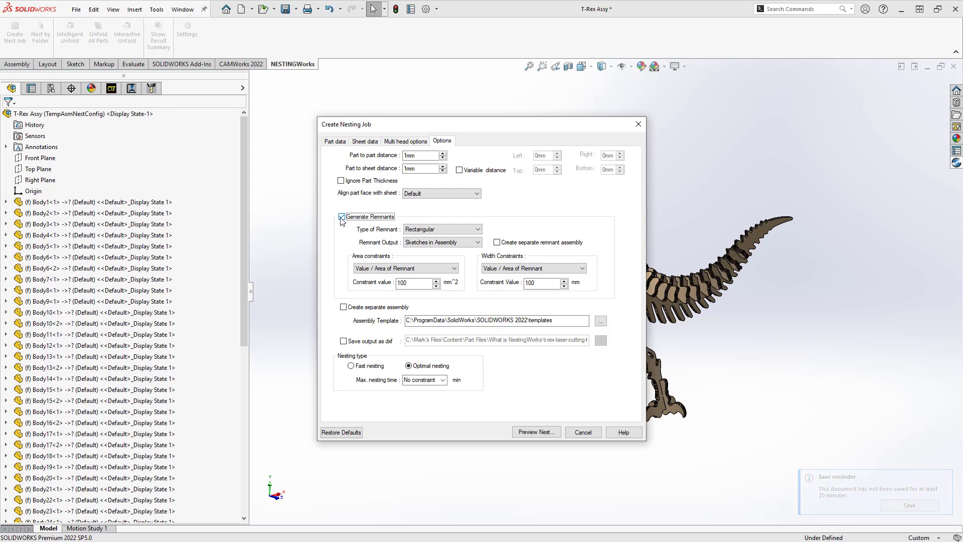
{"action": "left_click", "coordinate": [341, 217]}
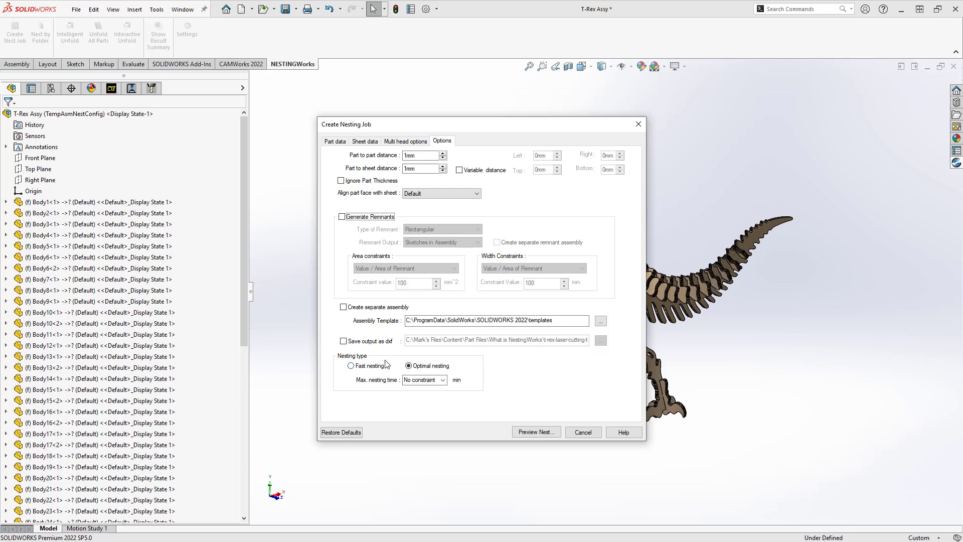
{"action": "left_click", "coordinate": [351, 365]}
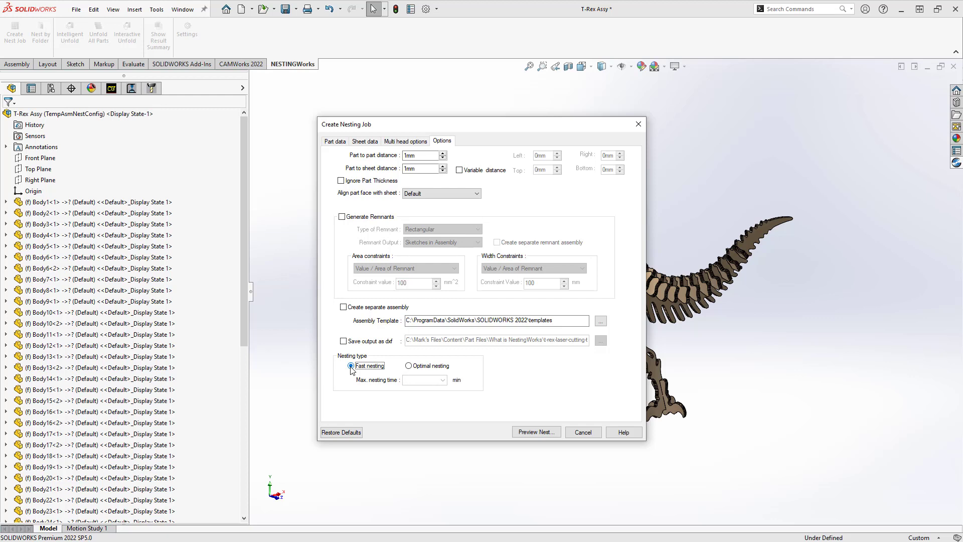
{"action": "left_click", "coordinate": [409, 366]}
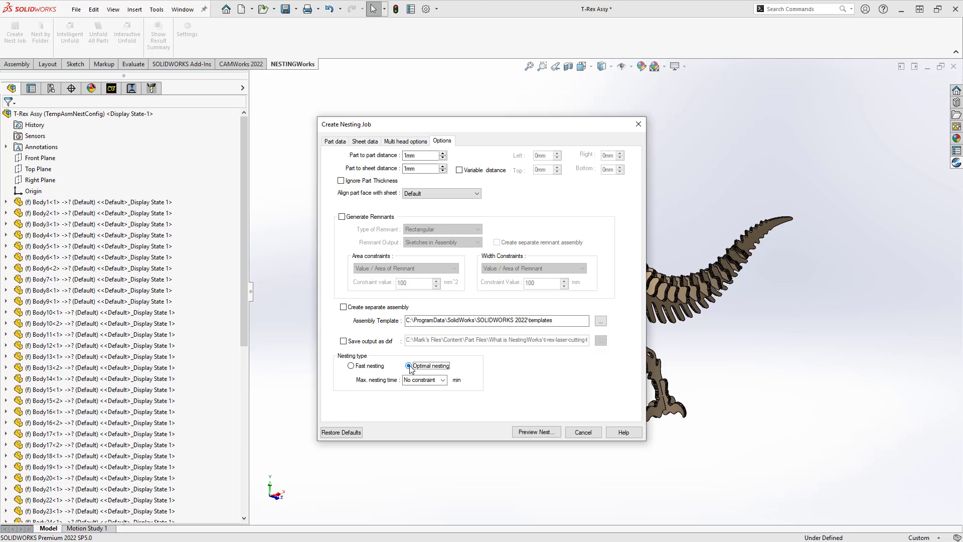
{"action": "left_click", "coordinate": [442, 380]}
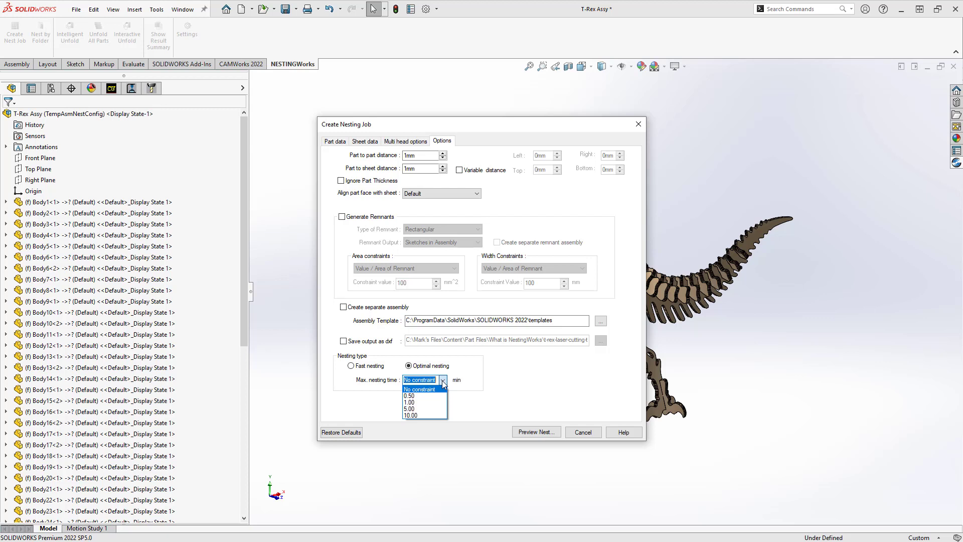
{"action": "left_click", "coordinate": [489, 381]}
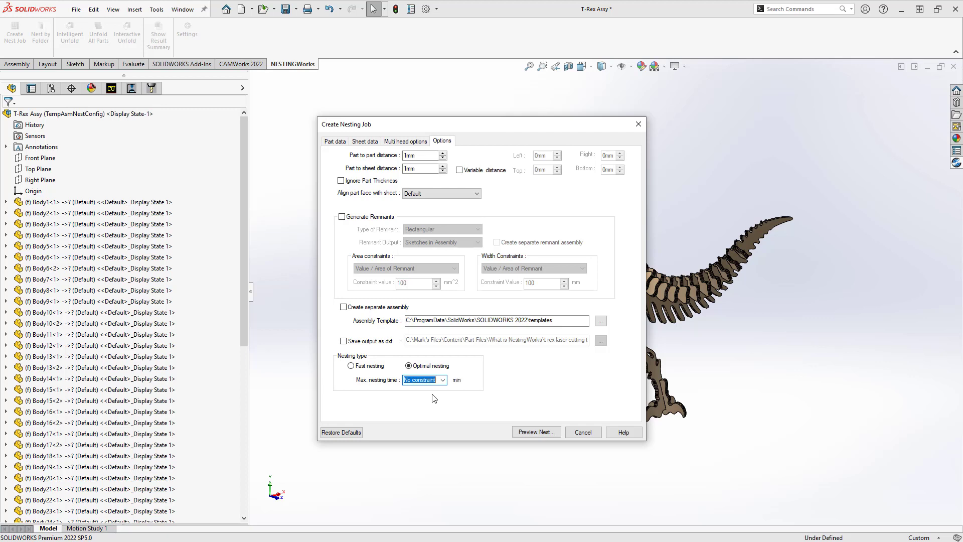
{"action": "left_click", "coordinate": [335, 141]}
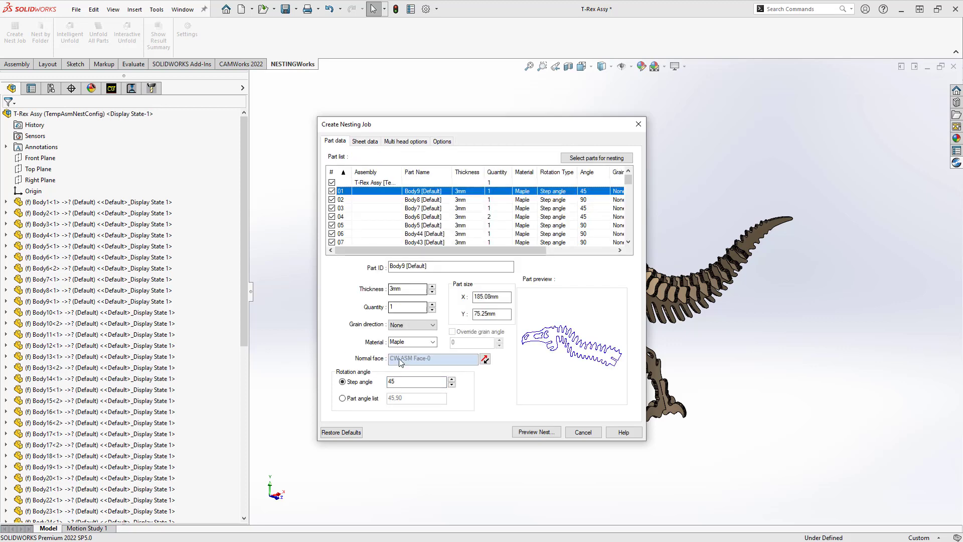
{"action": "left_click", "coordinate": [389, 382]}
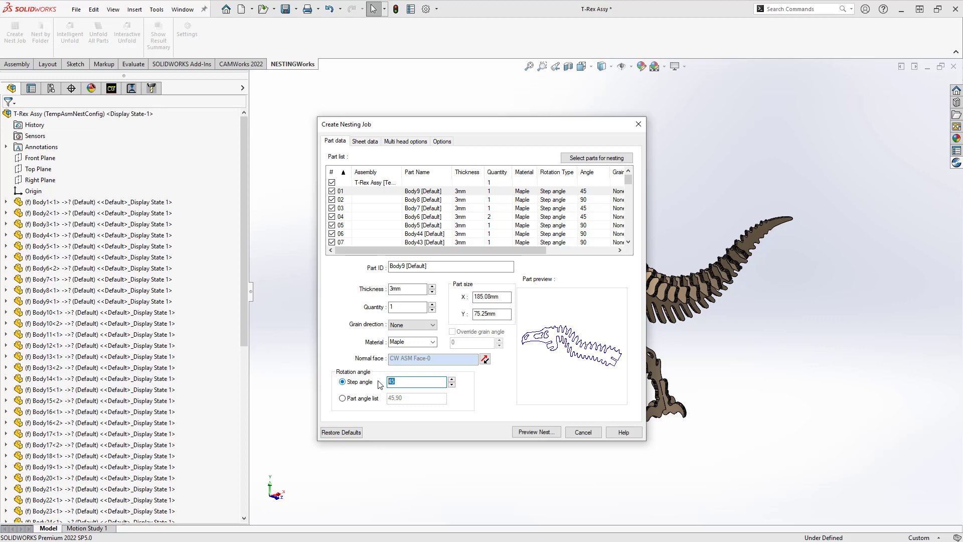
{"action": "left_click", "coordinate": [442, 142]}
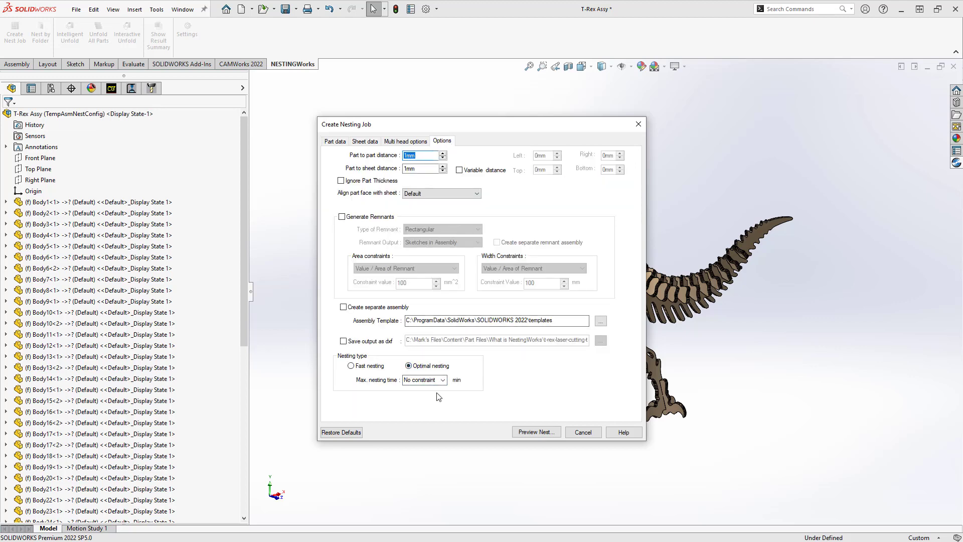
Preview the nest and generate the nested assembly, adding the nested parts to the CAMWorks Part Manager automatically
{"action": "left_click", "coordinate": [542, 434]}
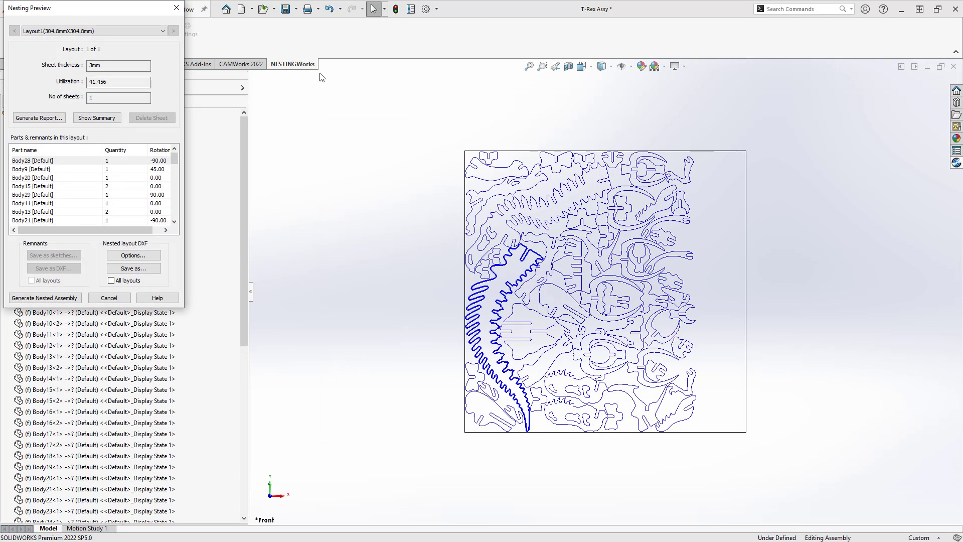
{"action": "left_click_drag", "start_coordinate": [96, 16], "coordinate": [170, 85]}
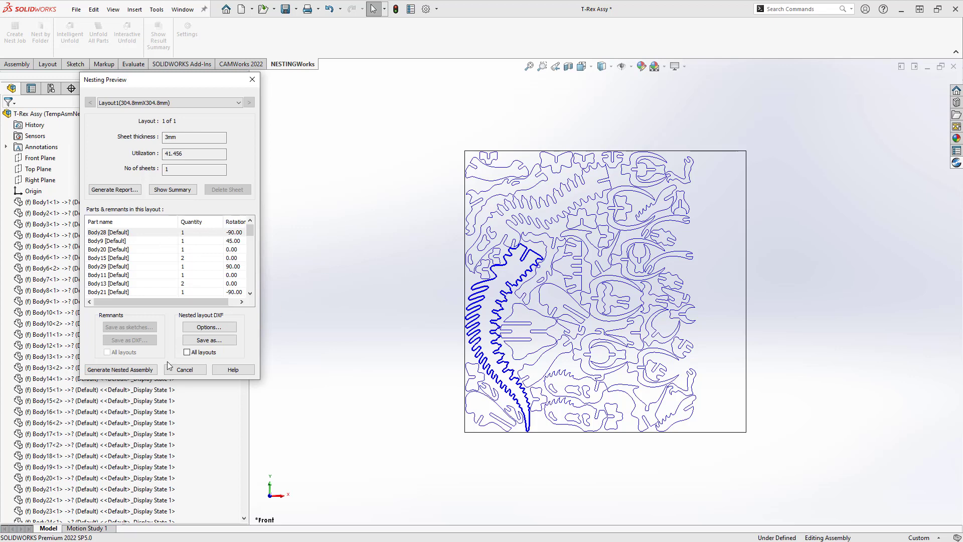
{"action": "left_click", "coordinate": [119, 370]}
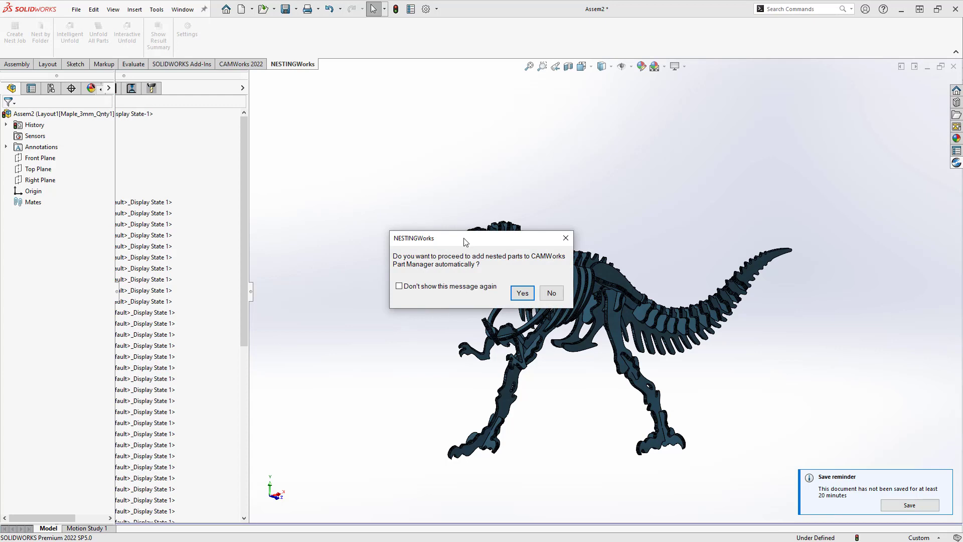
{"action": "left_click", "coordinate": [523, 295]}
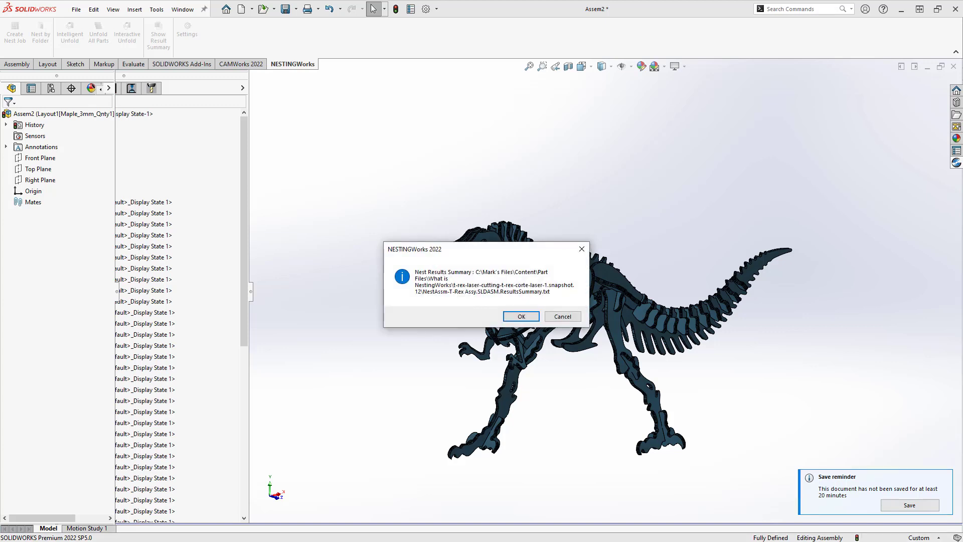
{"action": "left_click", "coordinate": [520, 317]}
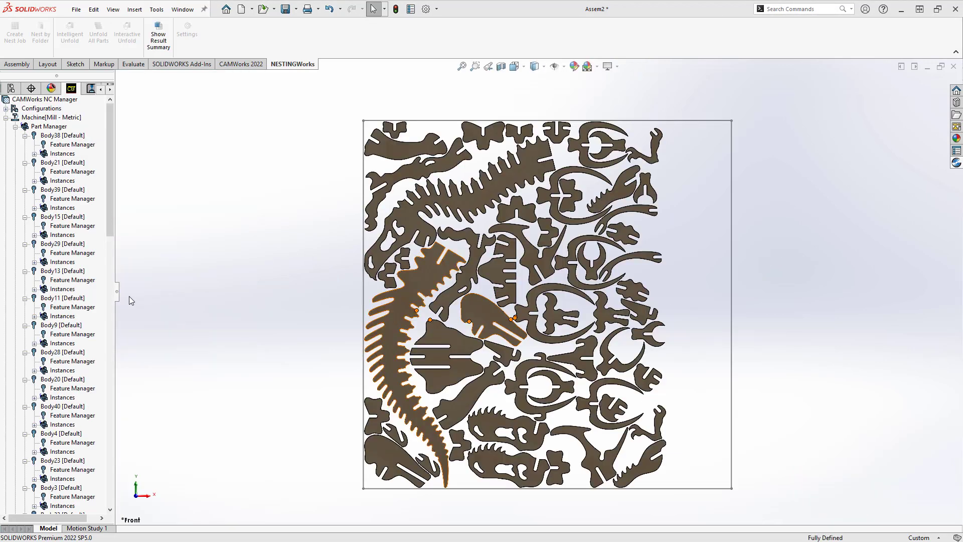
Widen the CAMWorks NC Manager tree to examine the nested parts in the Part Manager and on the sheet
{"action": "left_click_drag", "start_coordinate": [117, 298], "coordinate": [204, 291]}
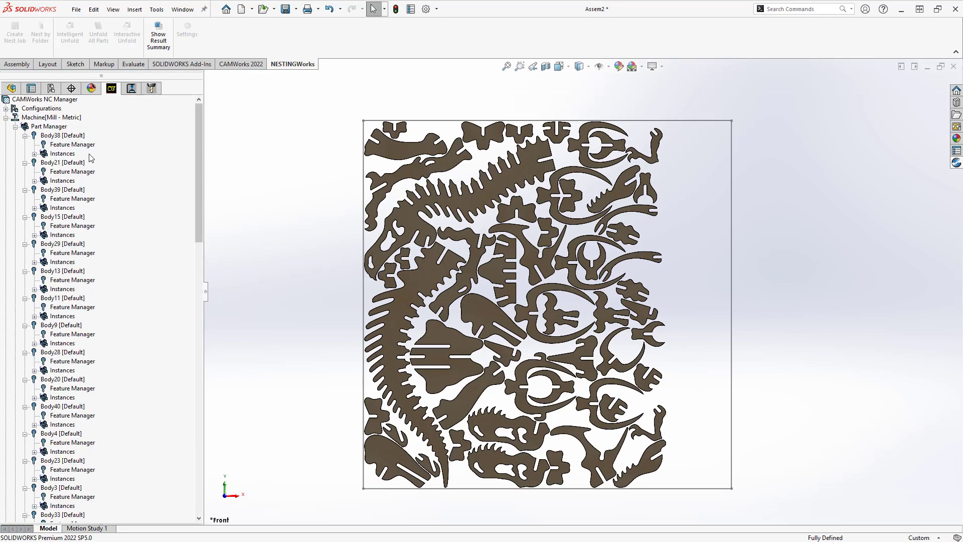
{"action": "middle_click_drag", "start_coordinate": [479, 396], "coordinate": [432, 308]}
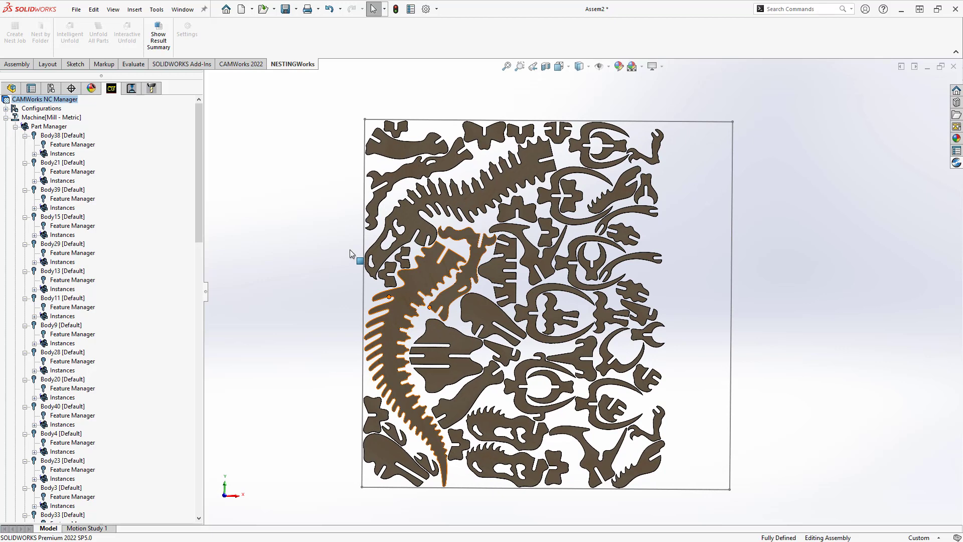